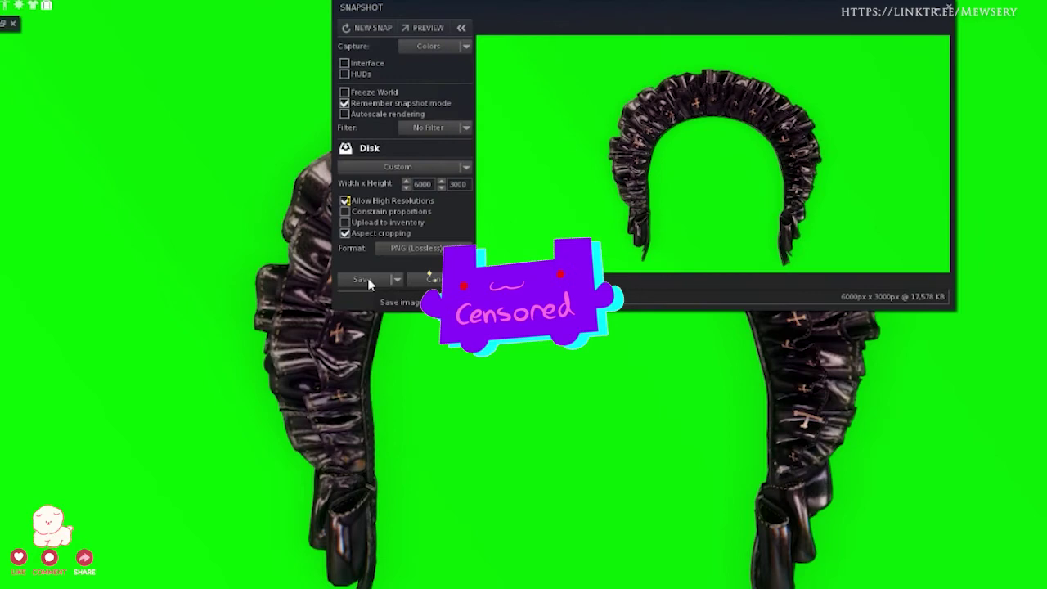
- Use Save As in the Snapshot floater to save the 6000×3000 PNG as headdress_006
left_click(396, 279)
left_click(369, 303)
type("headdress_006")
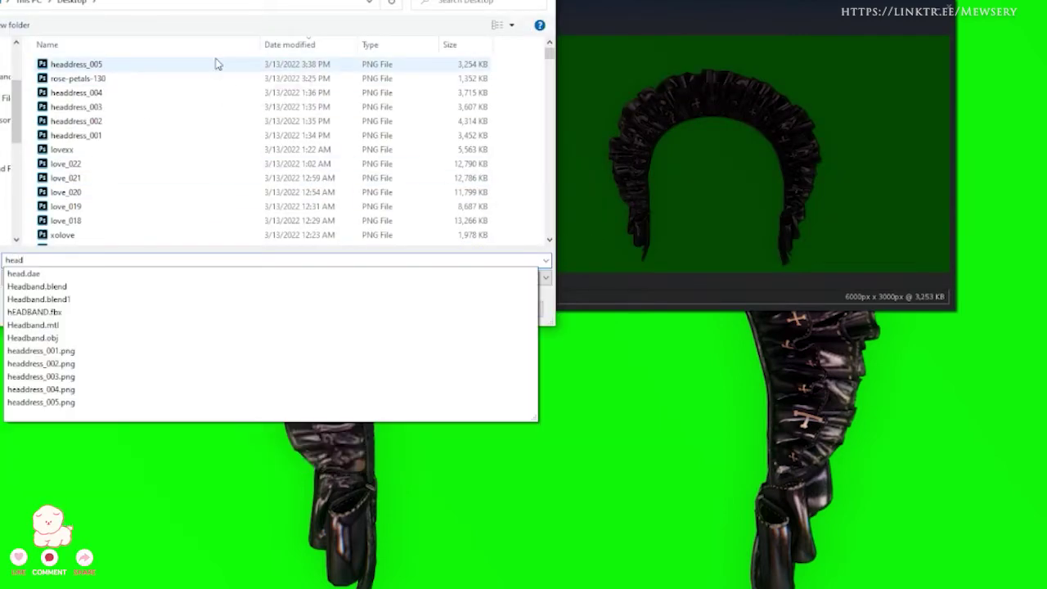
key("Return")
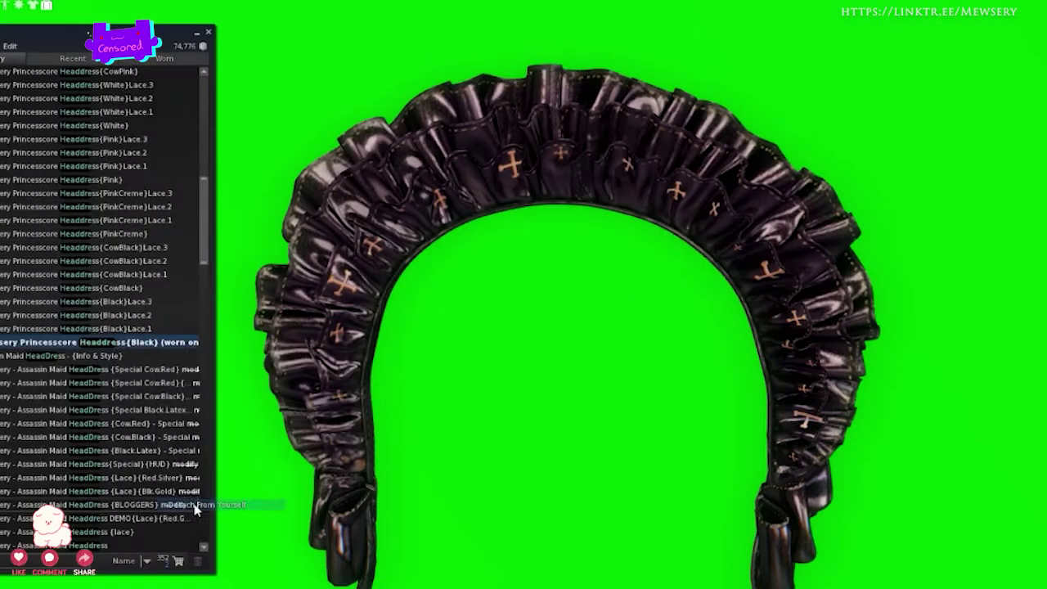
- Take off the black headdress and save the current headdress snapshot
double_click(144, 329)
right_click(160, 275)
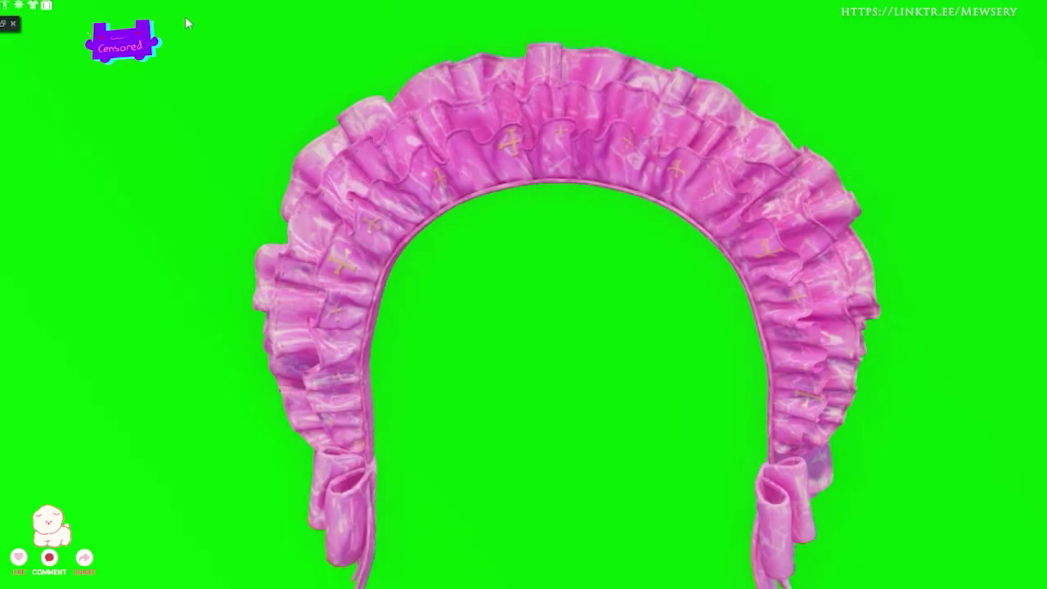
left_click(364, 280)
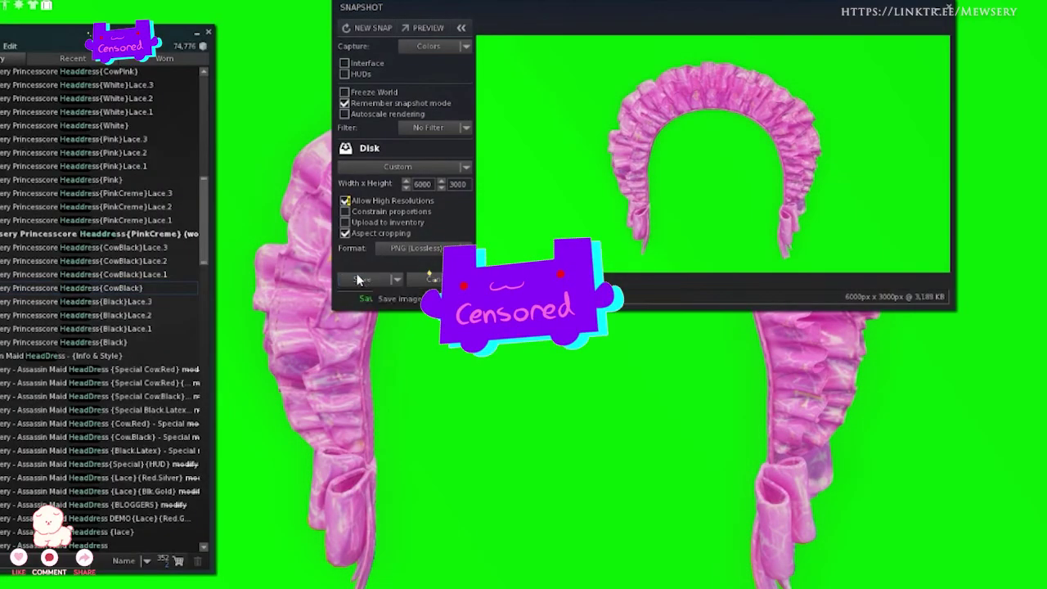
- Detach the PinkCreme and Pink headdresses and refresh the snapshot
right_click(168, 235)
left_click(225, 392)
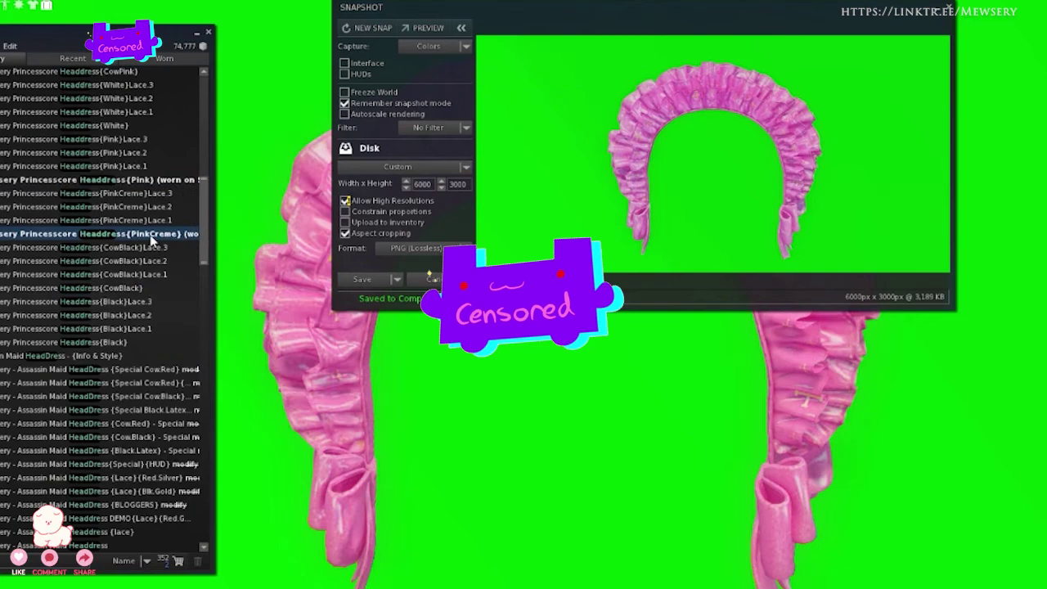
scroll(158, 232, "up", 3)
left_click(368, 28)
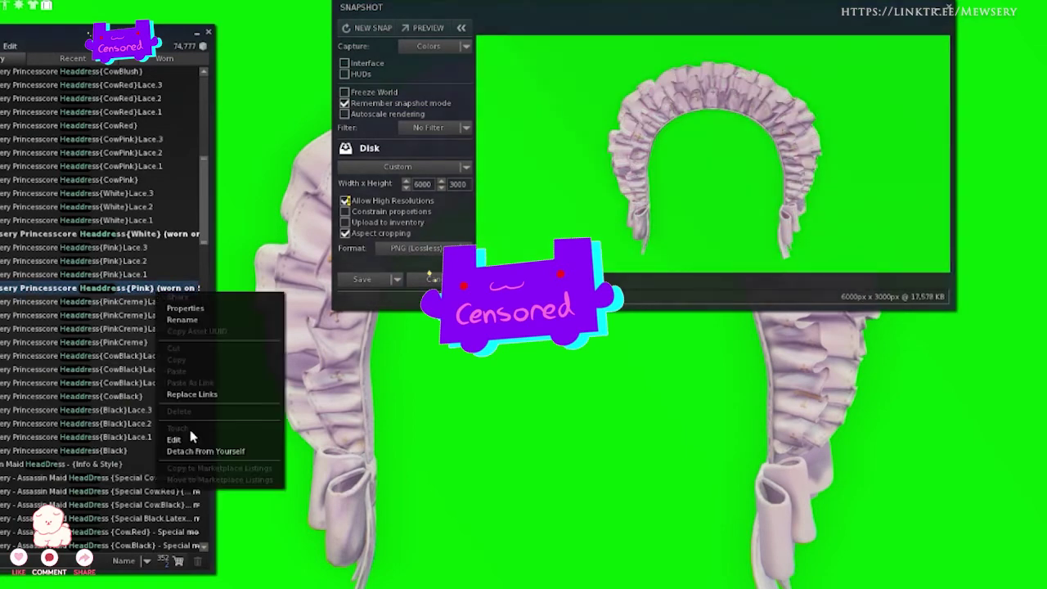
left_click(189, 430)
- Wear CowPink in place of the White headdress, refresh and save its snapshot
right_click(176, 180)
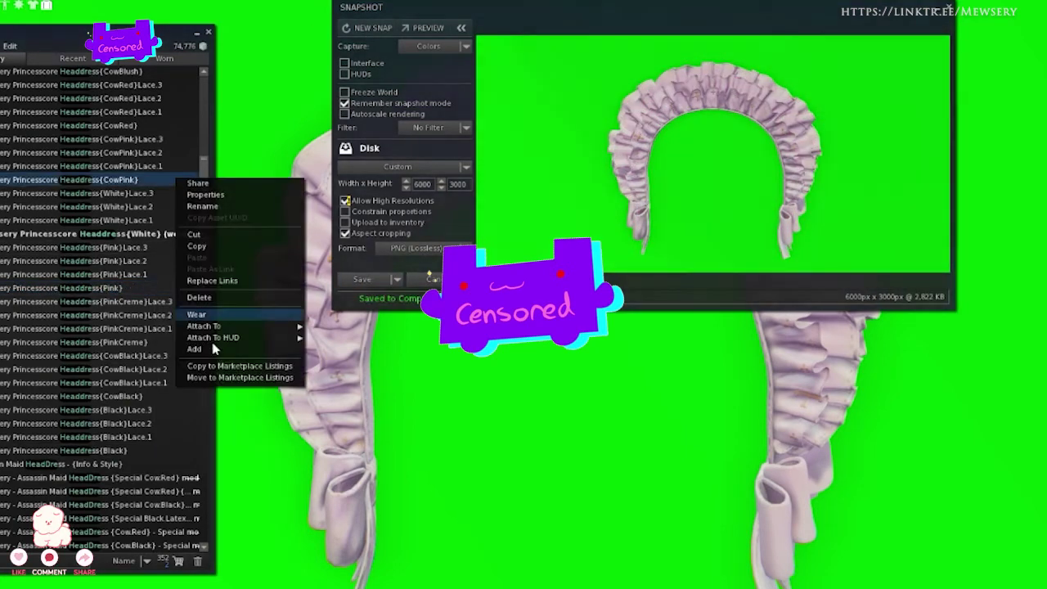
left_click(194, 314)
right_click(176, 234)
left_click(245, 392)
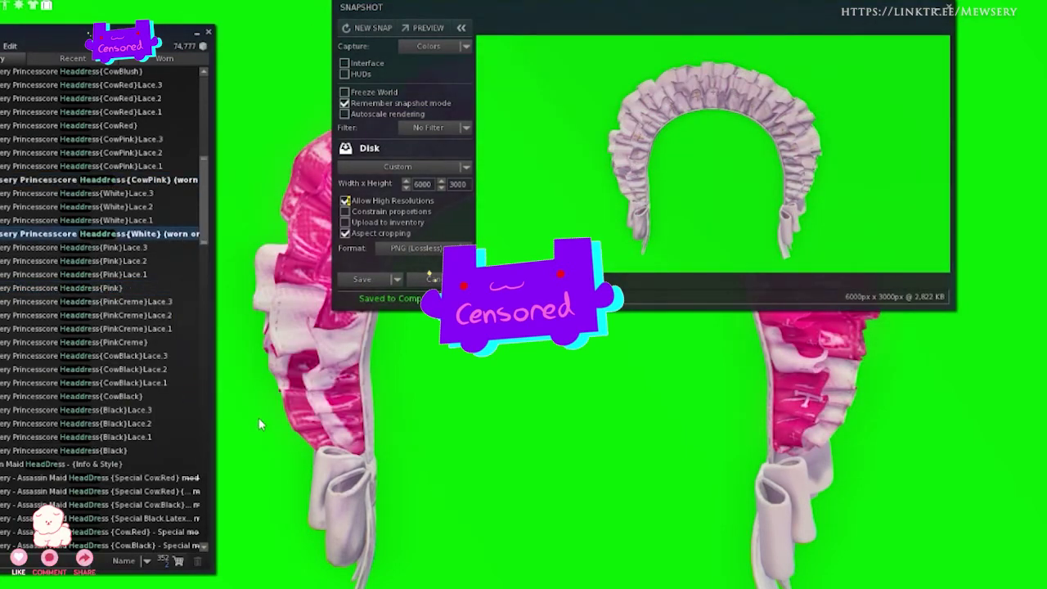
left_click(347, 28)
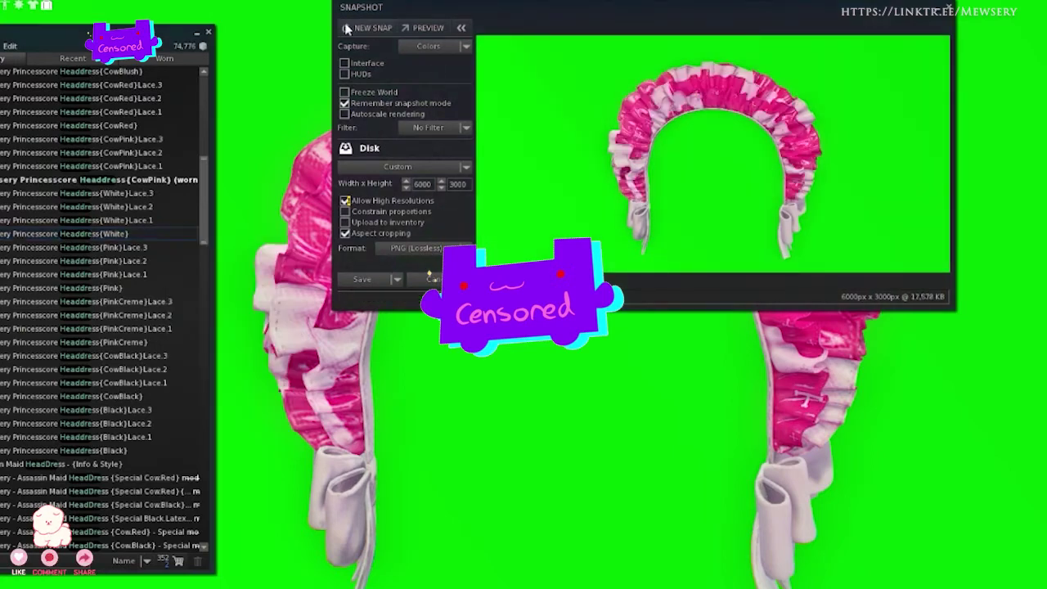
left_click(354, 278)
- Swap CowPink for the CowRed headdress, refresh and save its snapshot
scroll(98, 245, "up", 1)
right_click(245, 157)
left_click(269, 294)
right_click(218, 213)
left_click(193, 334)
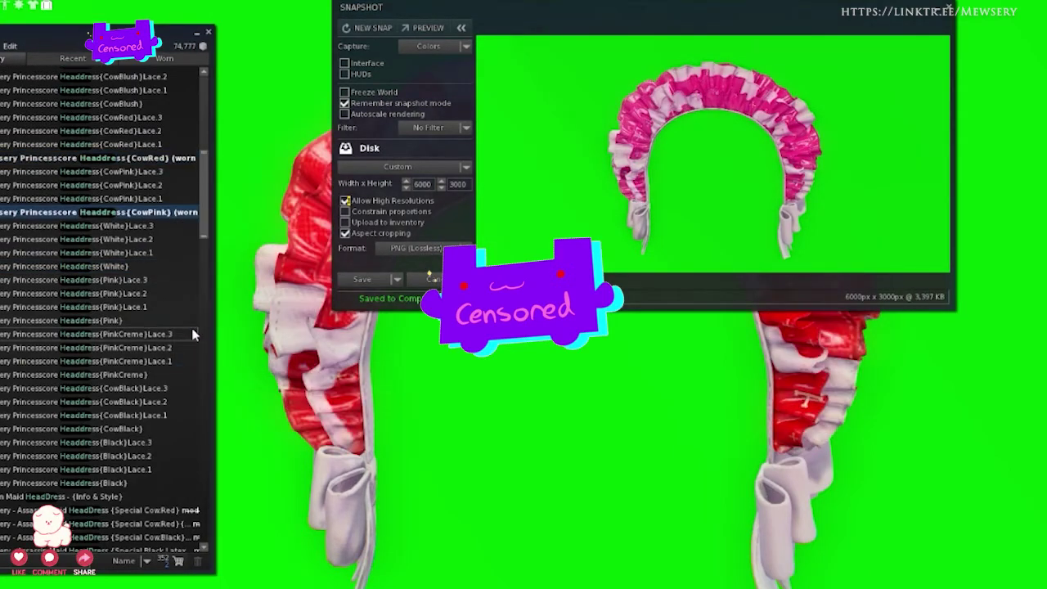
left_click(361, 27)
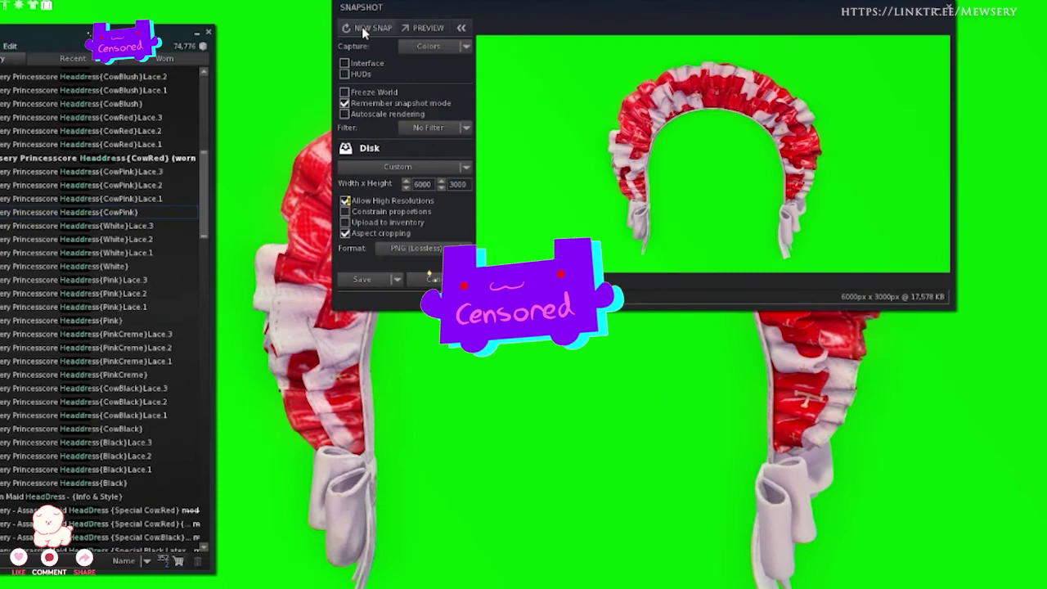
left_click(361, 280)
- Swap CowRed for the CowBlush headdress, refresh and take a fresh snapshot
scroll(123, 245, "up", 3)
right_click(161, 179)
left_click(205, 299)
right_click(175, 231)
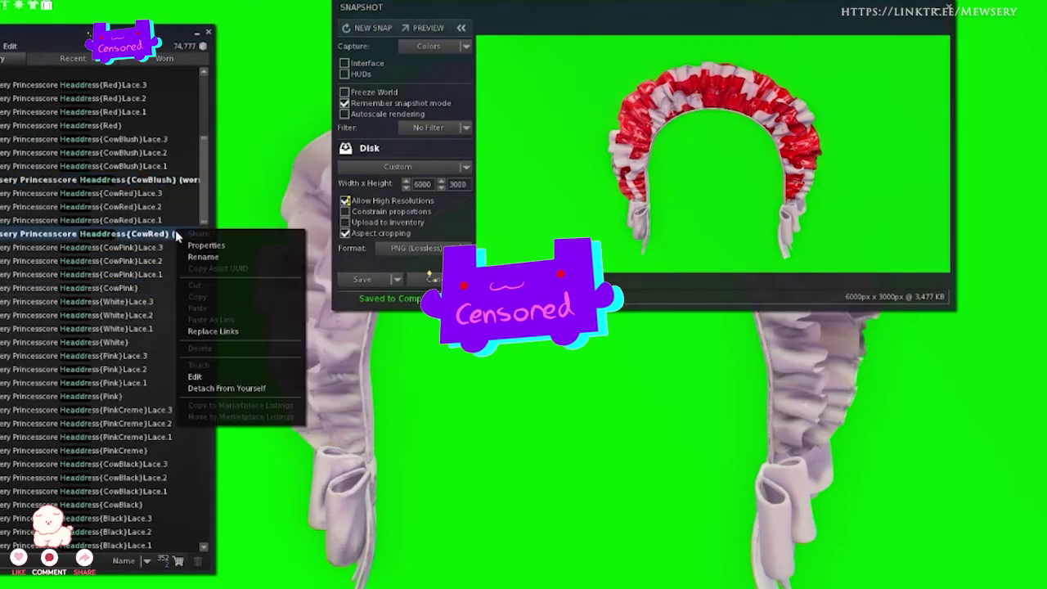
left_click(226, 387)
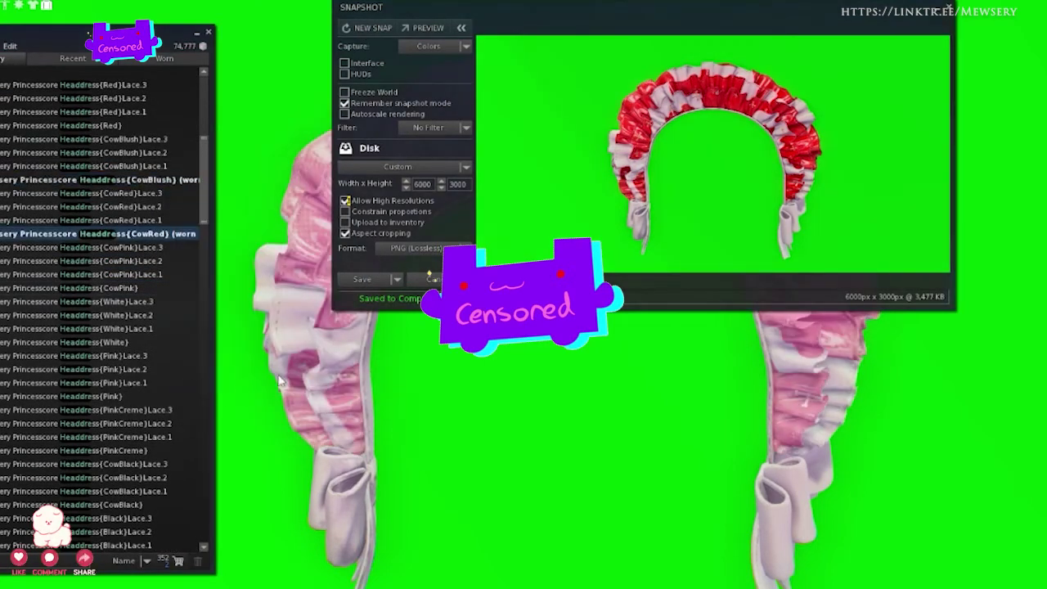
left_click(372, 27)
left_click(362, 280)
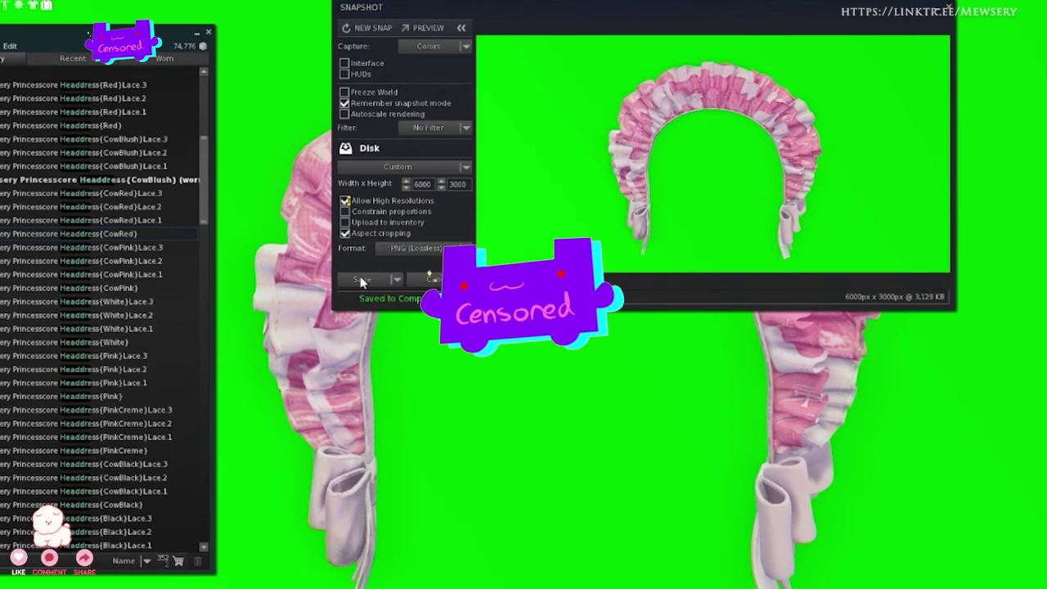
- Wear the Red headdress instead of CowBlush, save its snapshot, then detach Red
right_click(169, 125)
left_click(209, 244)
right_click(172, 180)
left_click(262, 334)
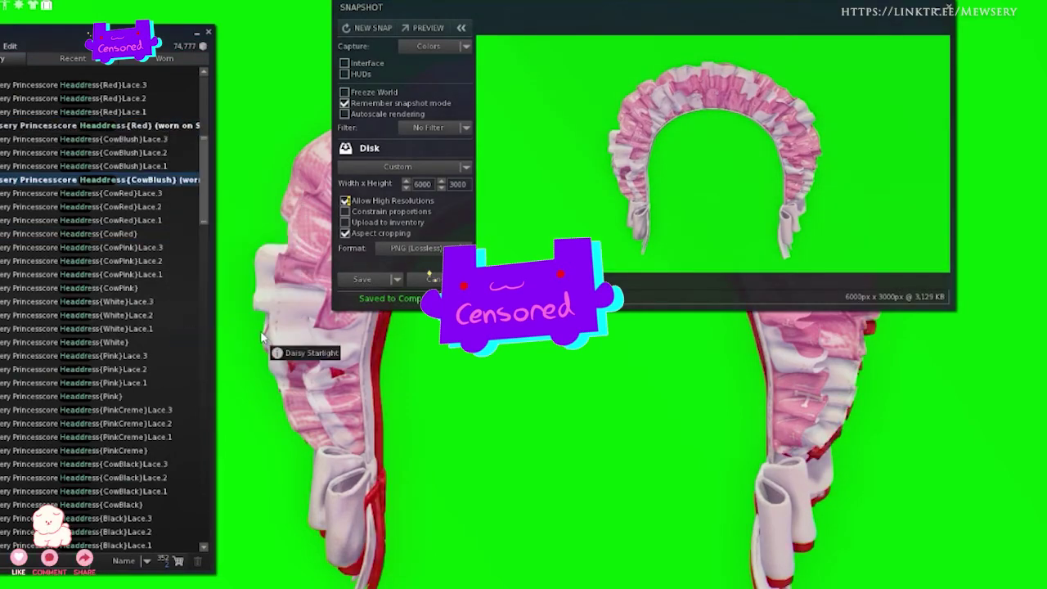
left_click(371, 28)
left_click(363, 281)
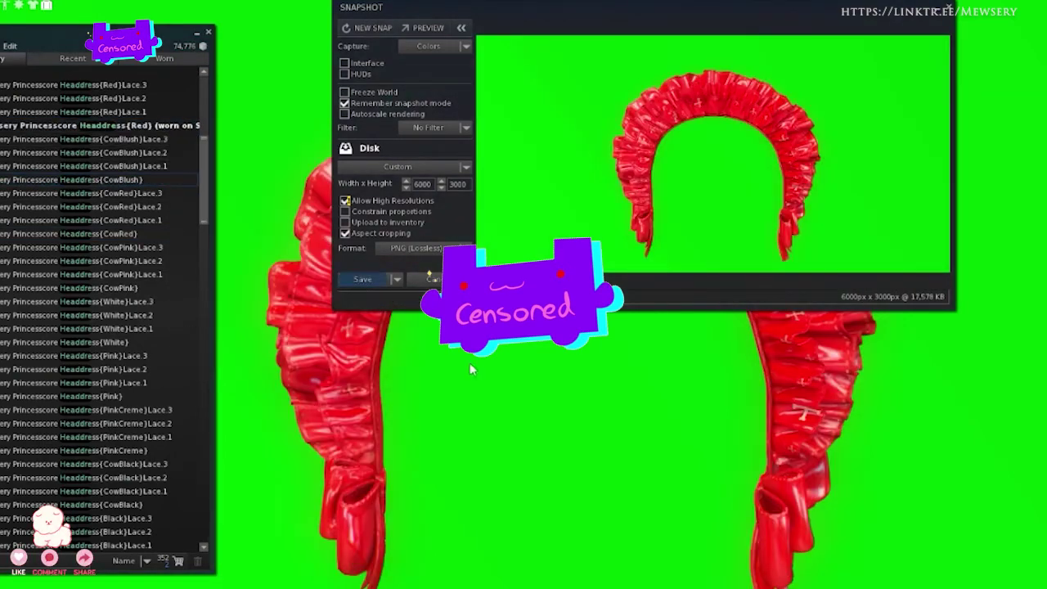
right_click(169, 125)
left_click(213, 289)
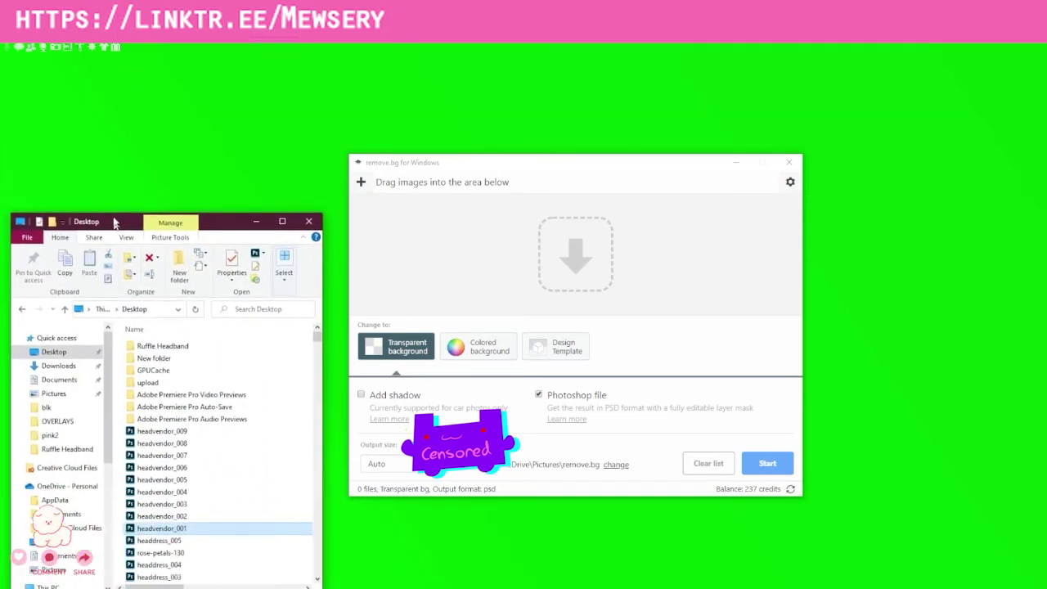
- Move Explorer up and select headvendor_001 through headvendor_009 on the Desktop
left_click_drag(112, 222, 127, 131)
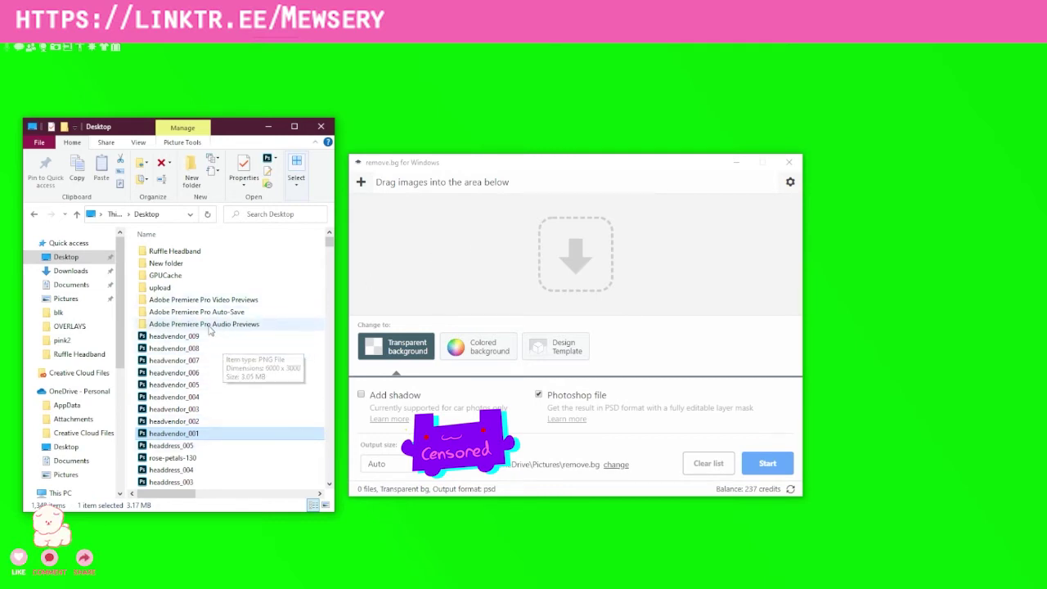
left_click(174, 336, "shift")
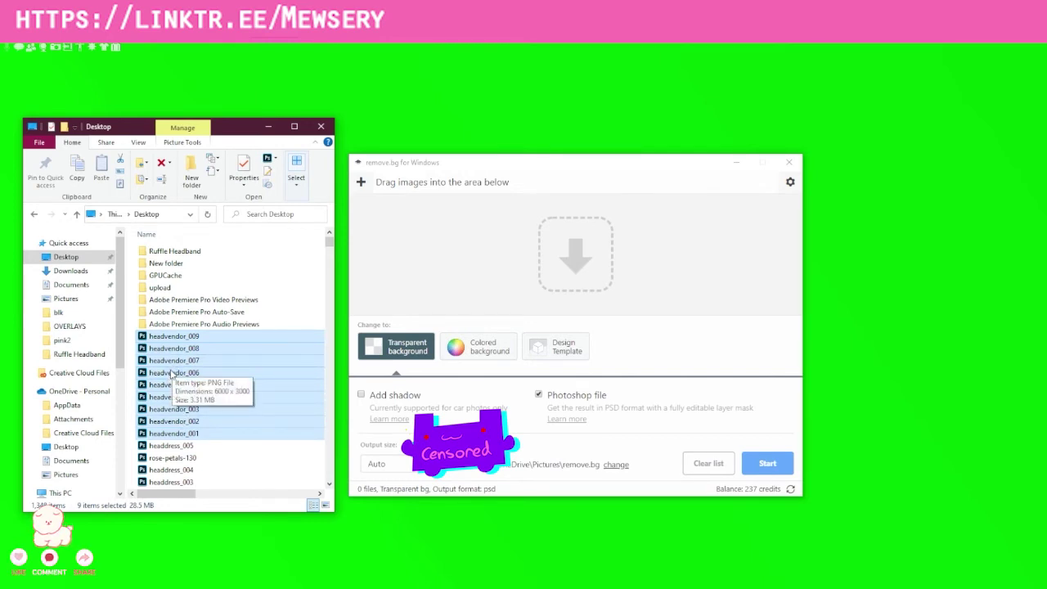
- Drag the nine selected headvendor PNGs into remove.bg's drop area, keeping transparent PSD output
left_click_drag(172, 372, 493, 273)
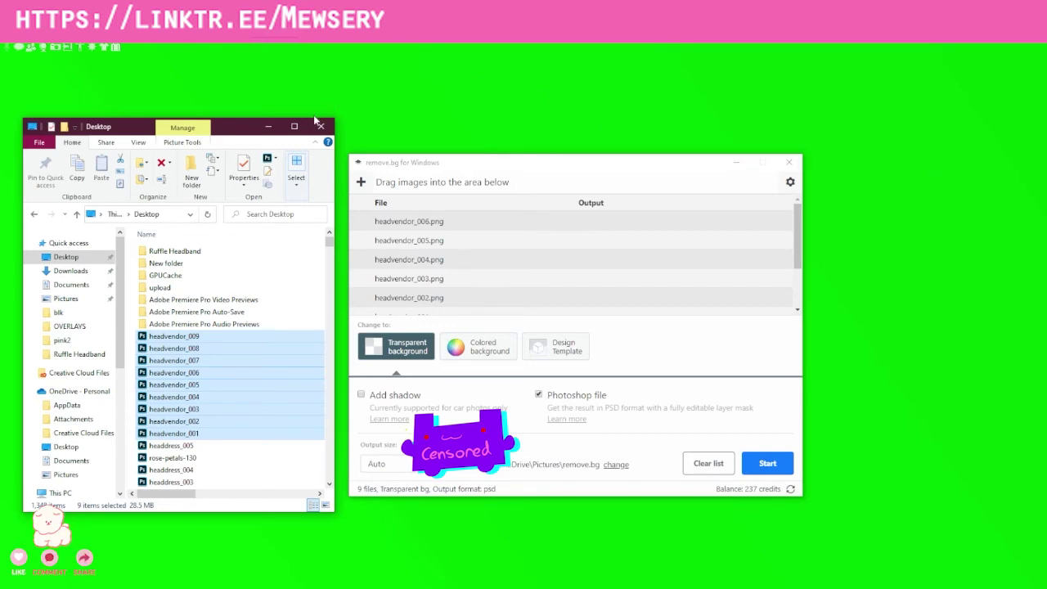
mouse_move(563, 161)
left_mouse_down()
mouse_move(586, 156)
mouse_move(564, 160)
left_mouse_up()
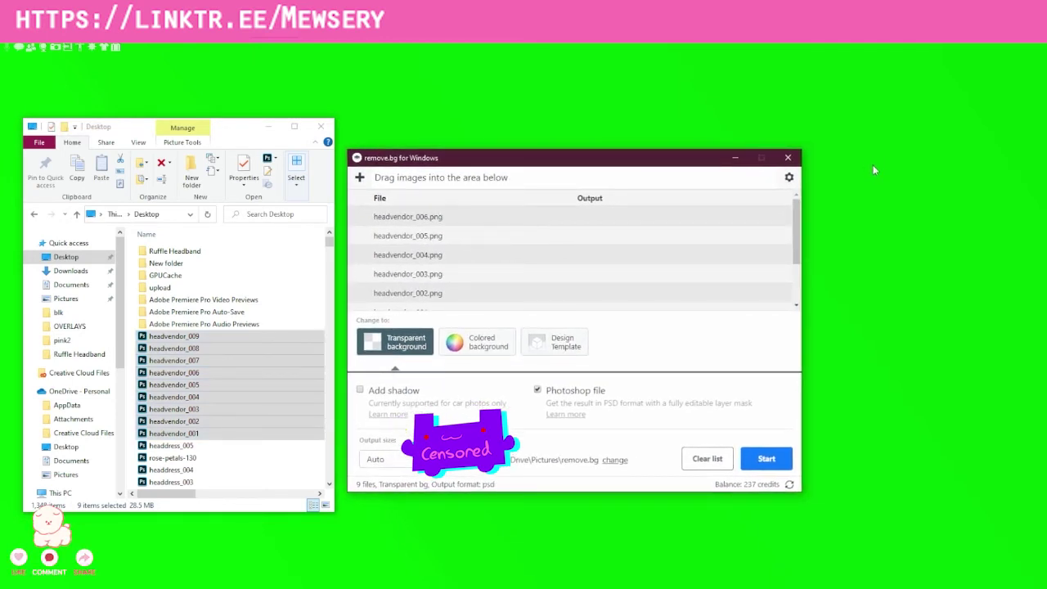
scroll(532, 270, "down", 3)
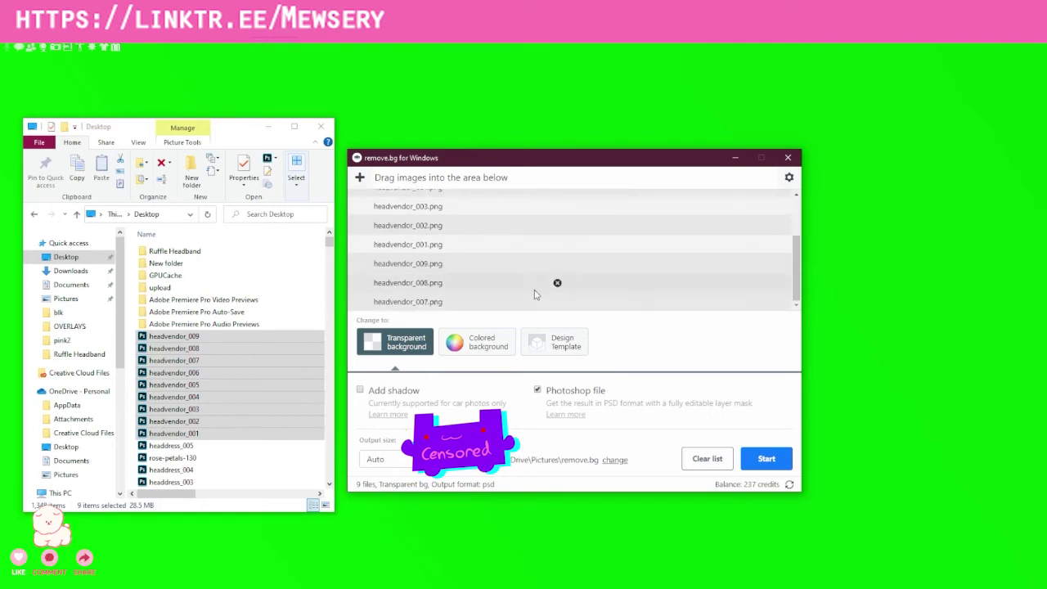
scroll(612, 292, "up", 3)
scroll(663, 275, "down", 3)
scroll(704, 290, "up", 3)
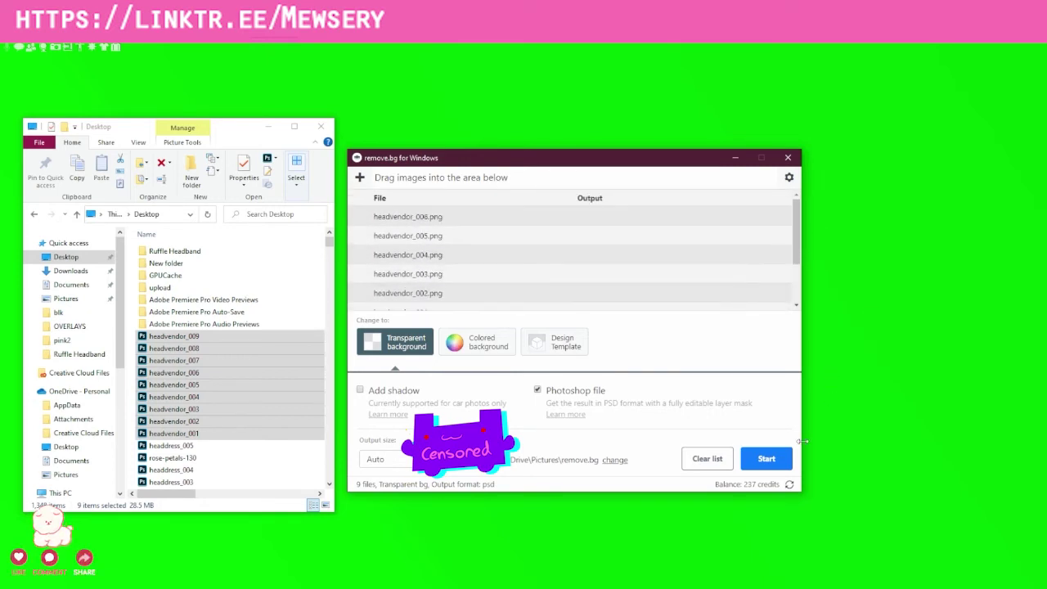
- Start remove.bg's batch background removal on the nine headvendor files
left_click(767, 458)
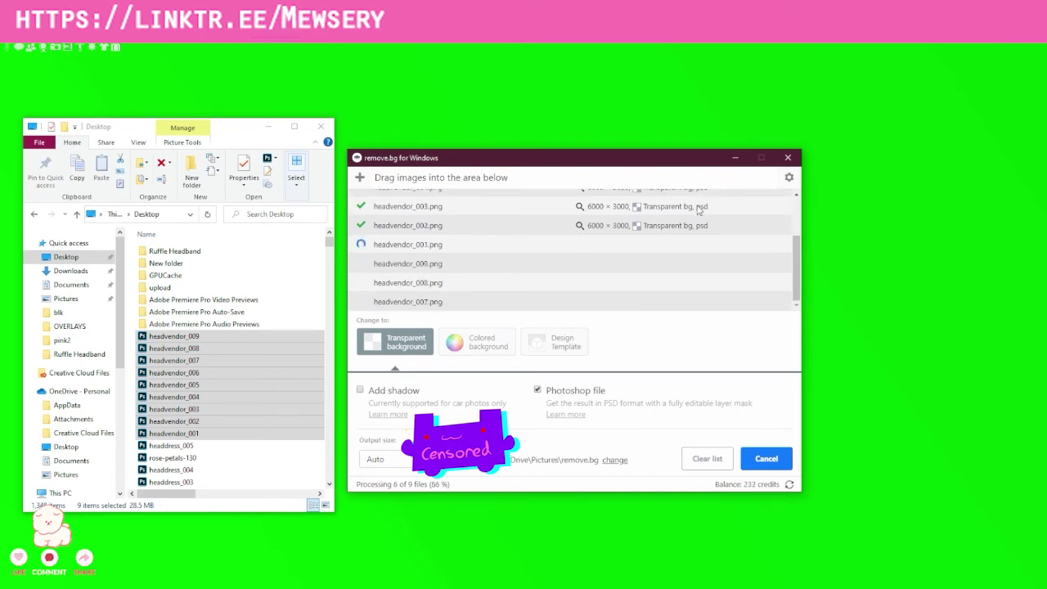
- After all 9 of 9 finish, open headvendor_006's transparent PSD result in Photoshop
scroll(733, 251, "up", 1)
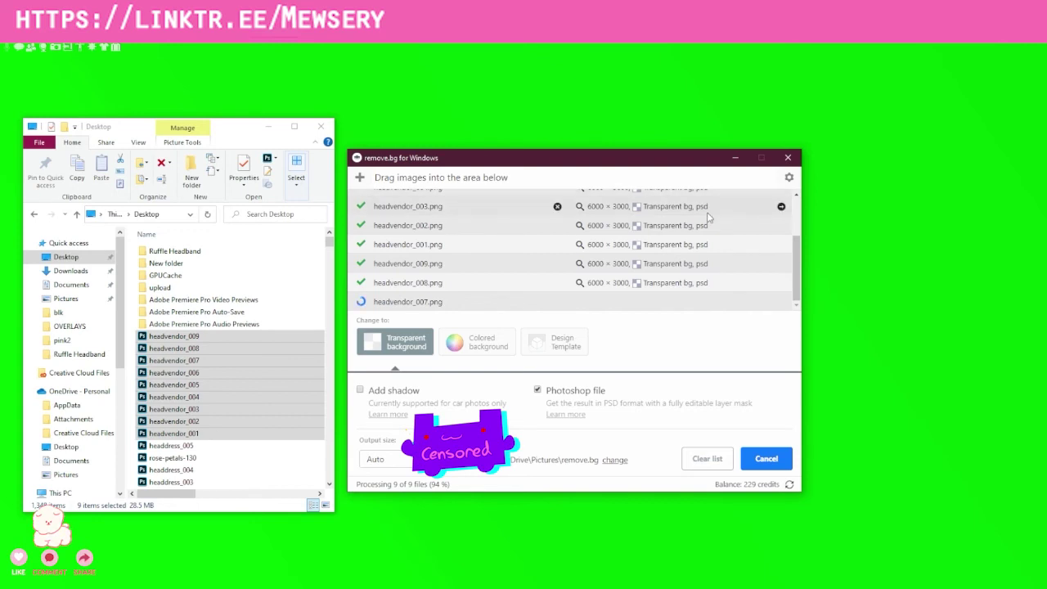
scroll(713, 245, "up", 2)
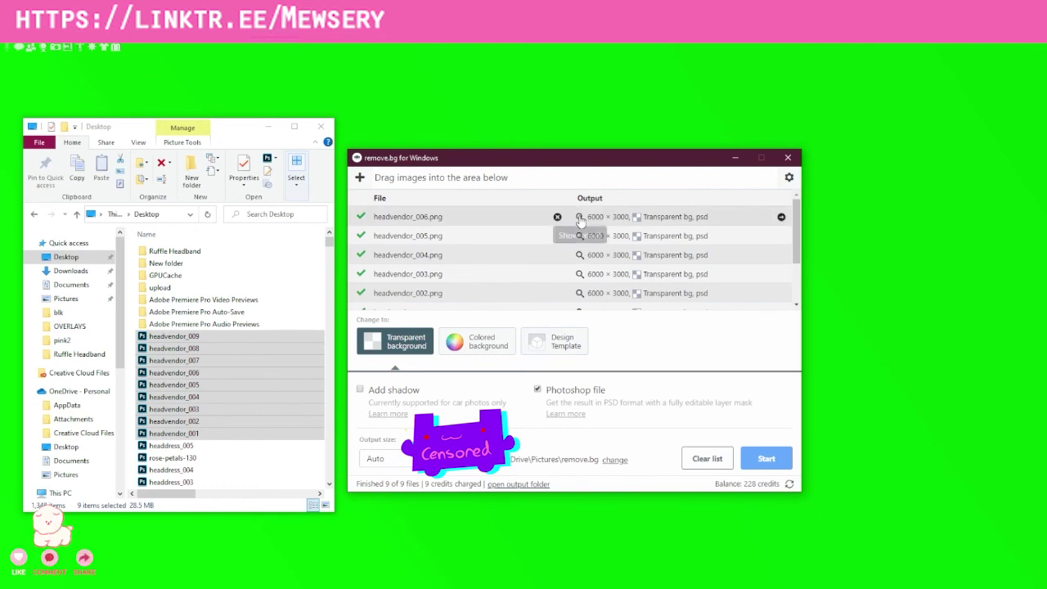
left_click(579, 216)
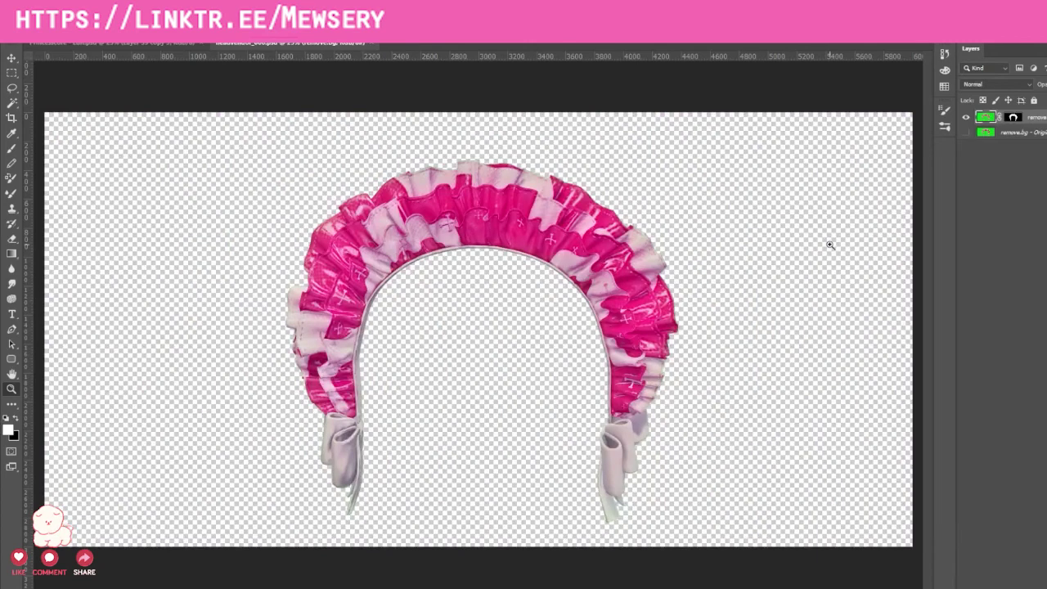